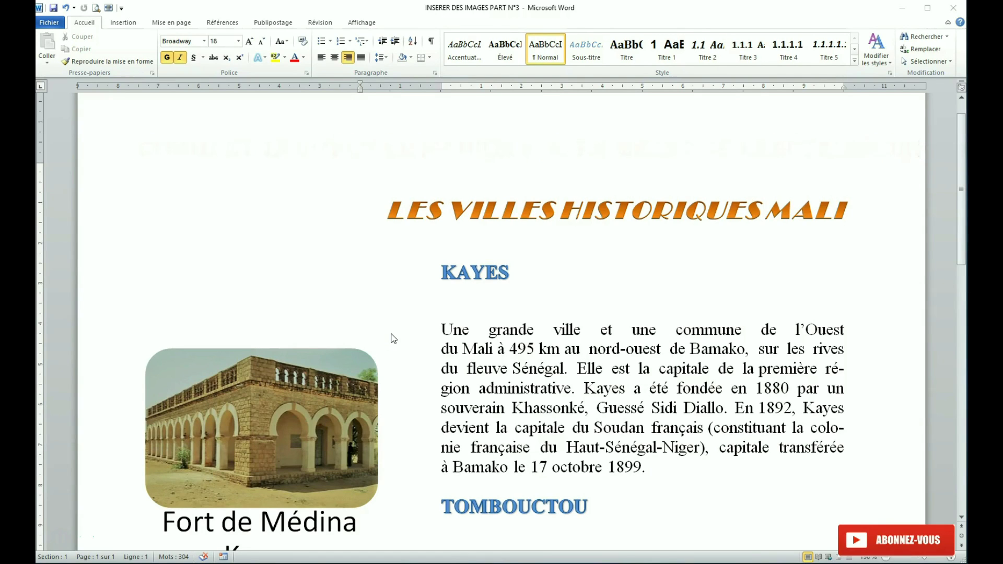
Start a new email with the open document attached, via Enregistrer et envoyer > Envoyer en tant que pièce jointe
left_click(51, 23)
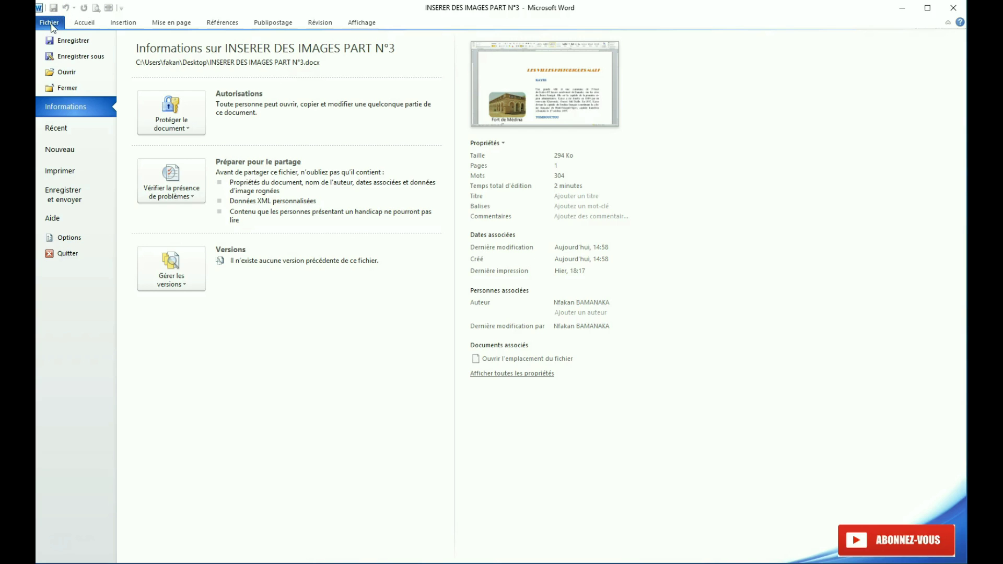
left_click(71, 199)
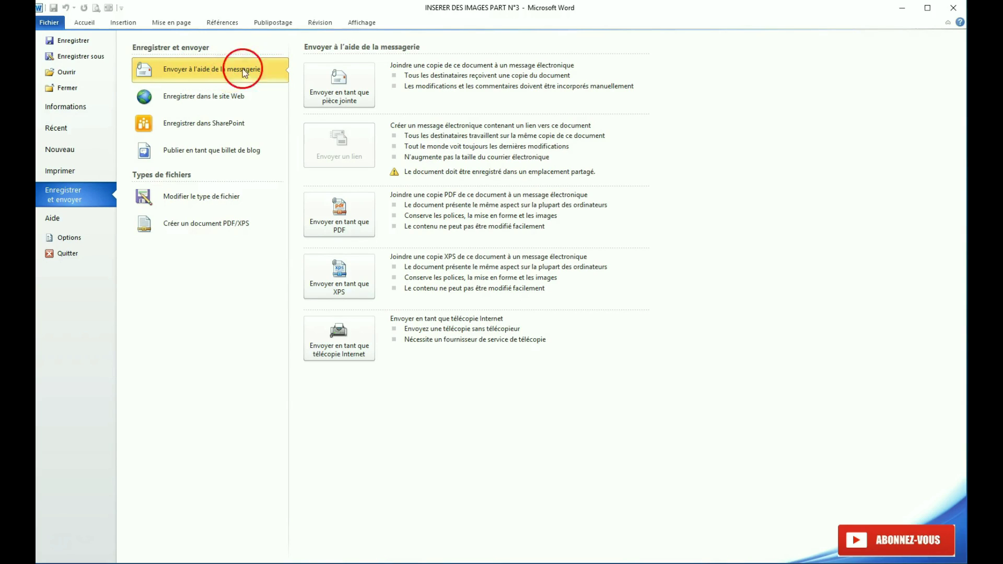
left_click(337, 76)
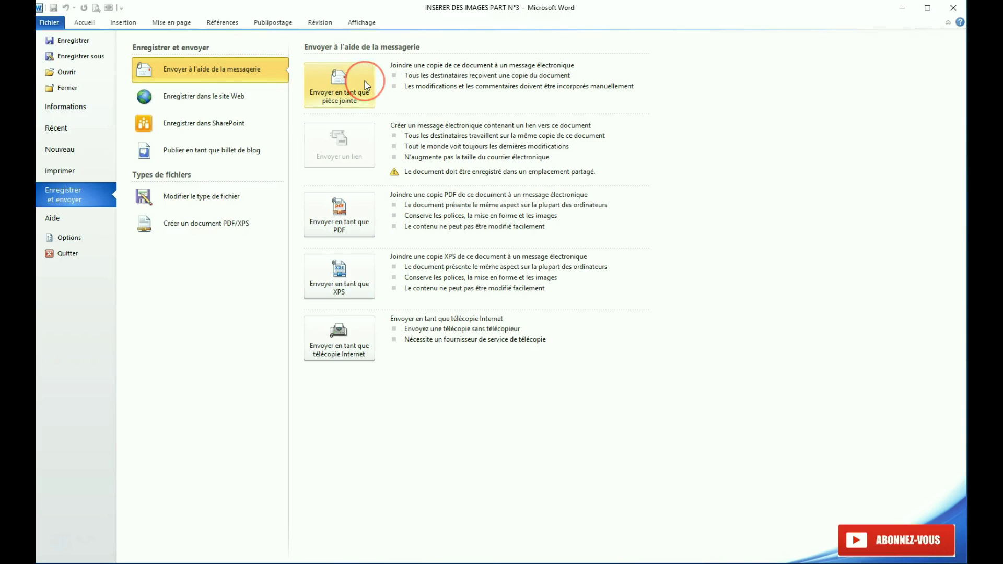
left_click(365, 218)
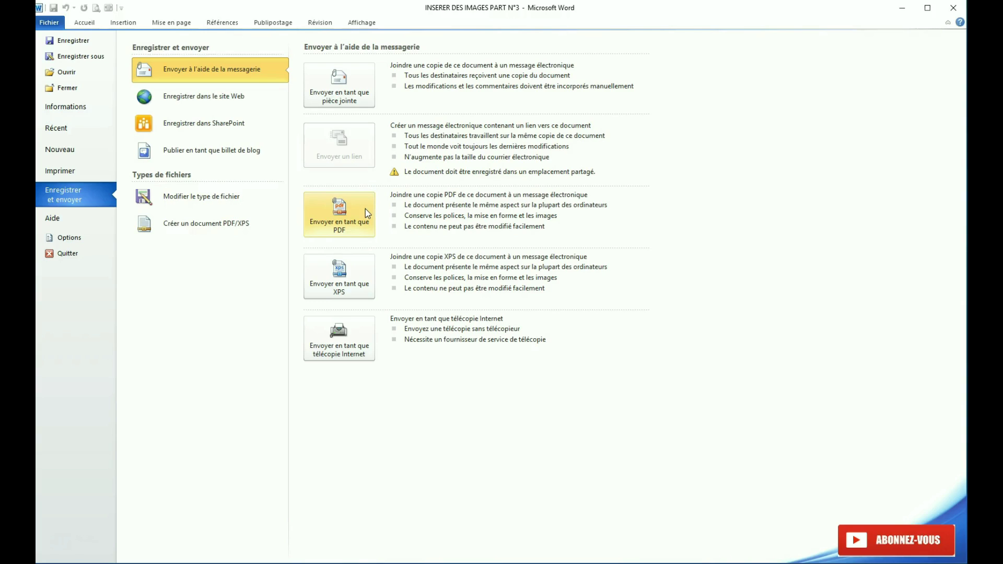
left_click(324, 98)
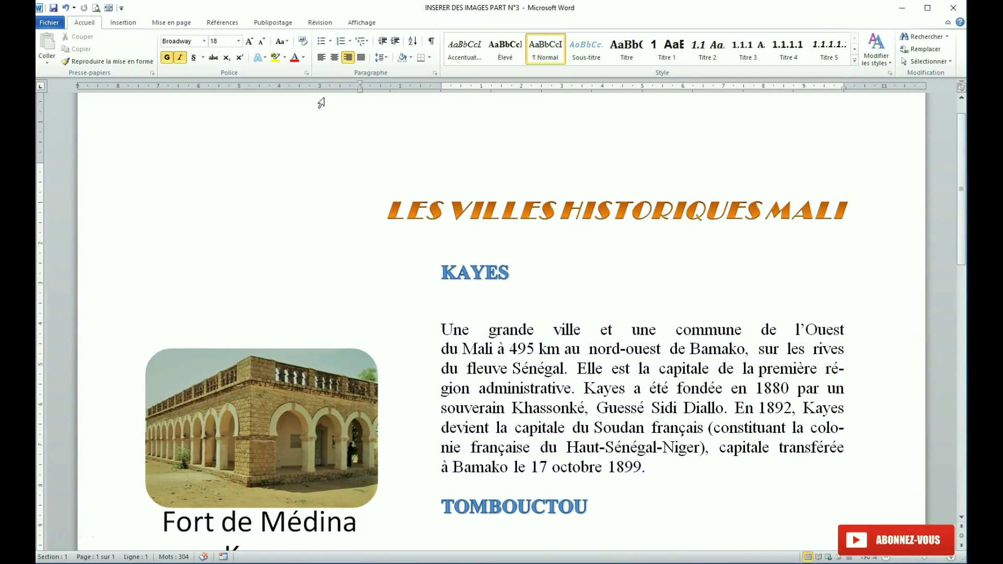
Maximize the new message window carrying INSERER DES IMAGES PART N°3.docx
double_click(715, 14)
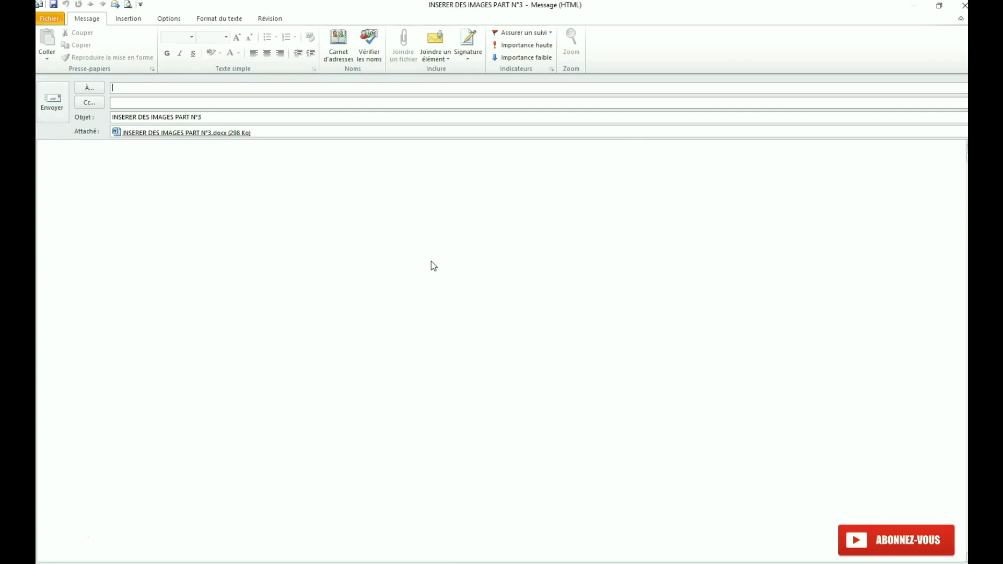
left_click(467, 242)
Fill the À field with two recipients picked from the autocomplete contact suggestions
left_click(175, 88)
type("da")
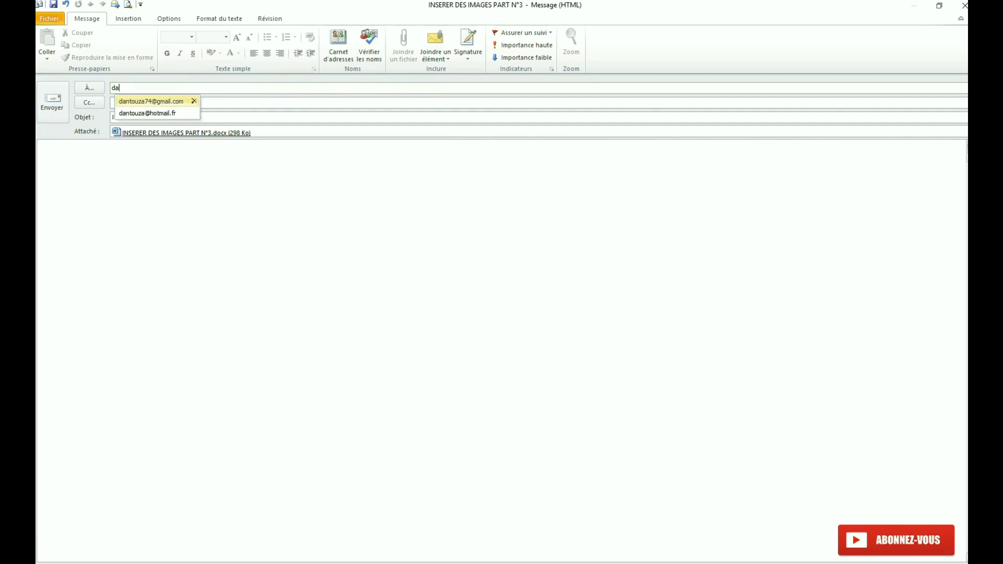
left_click(170, 101)
left_click(202, 91)
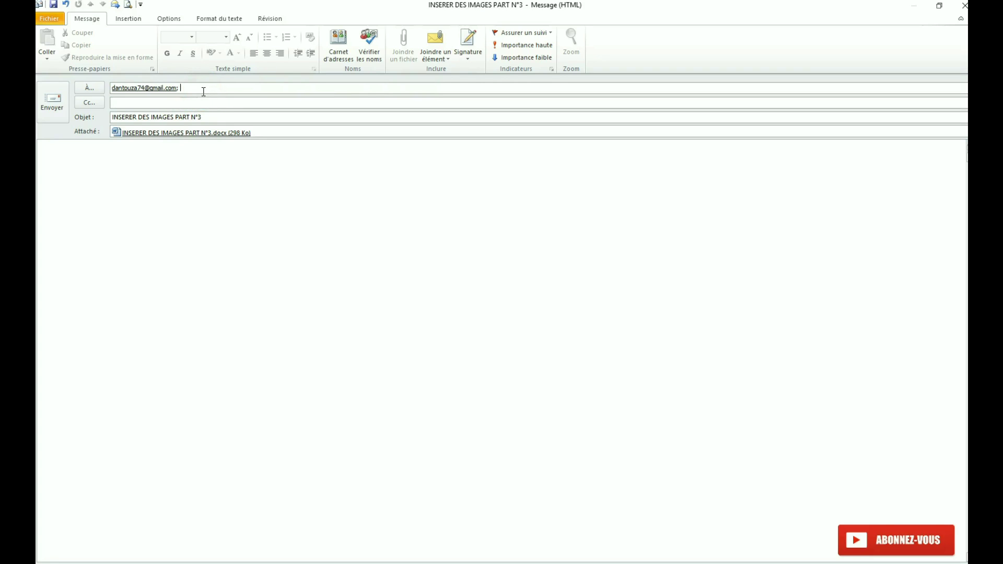
type("fan")
key("BackSpace")
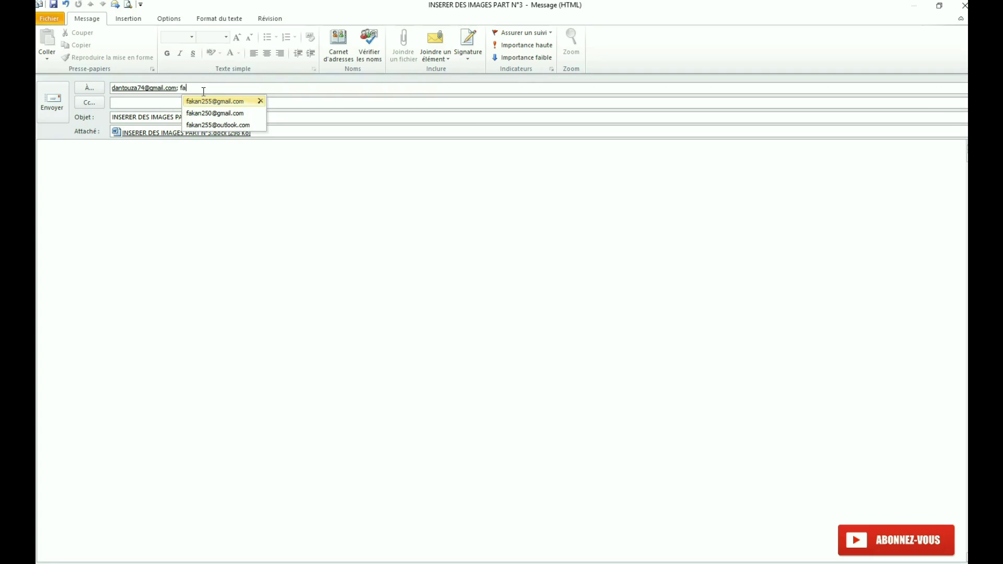
left_click(208, 100)
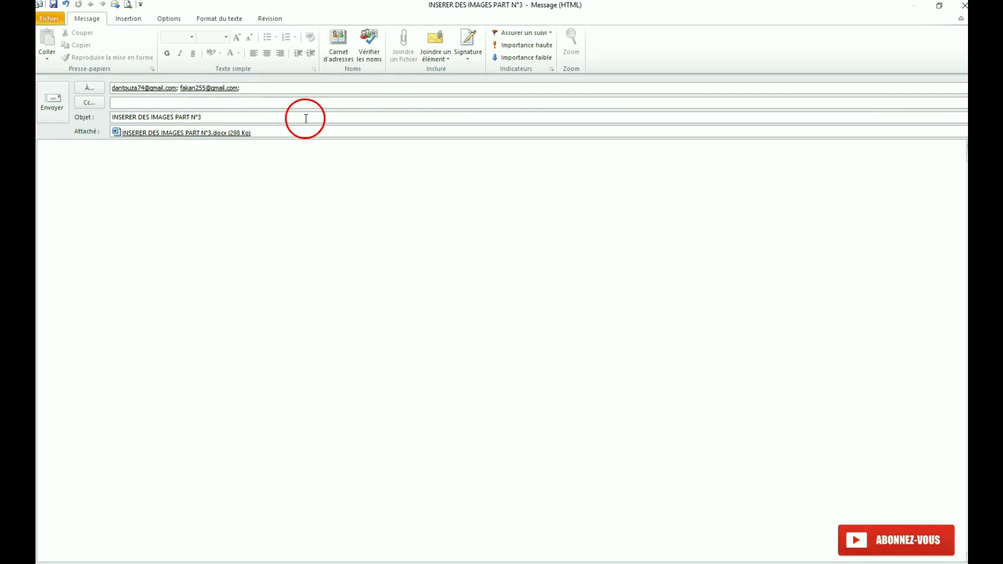
Write 'Bonjour,', 'Veuillez trouver la pièce jointe.' and 'Cordialement,' on separate lines of the body
left_click(73, 174)
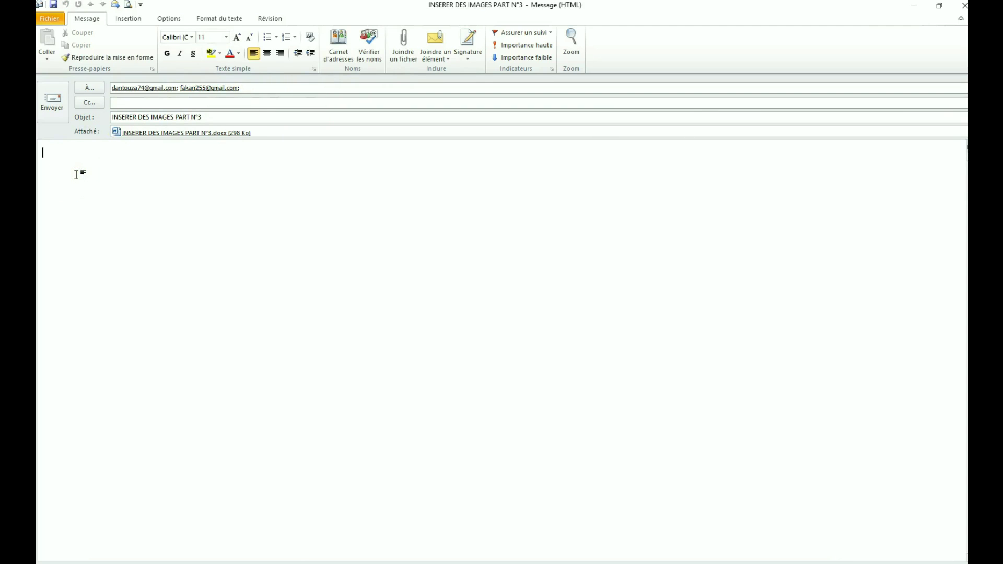
type("Bonjour,")
key("Return")
key("Return")
type("Veuillez trouver la pièce jointe.")
key("Return")
type("Cordialement,")
key("Return")
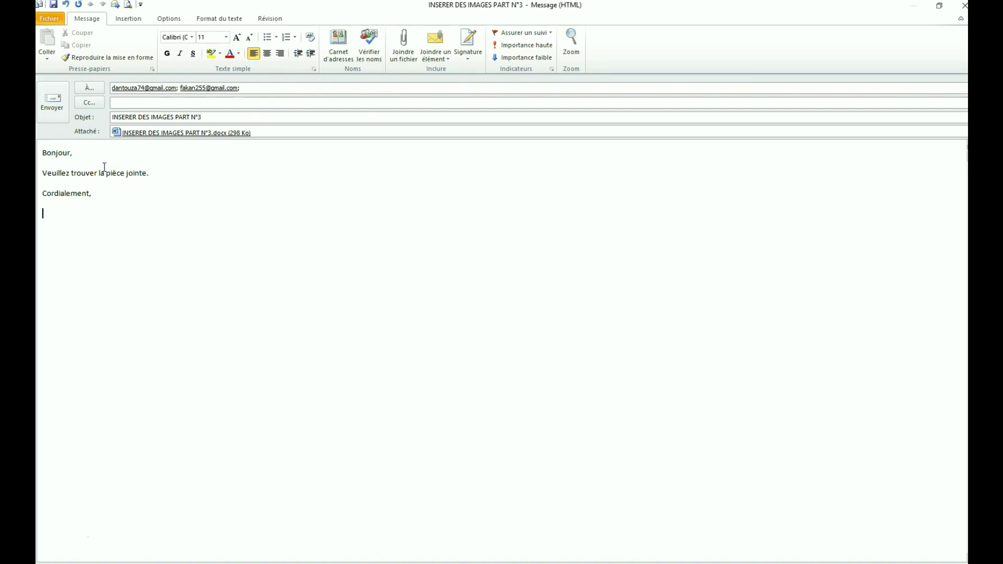
left_click(470, 62)
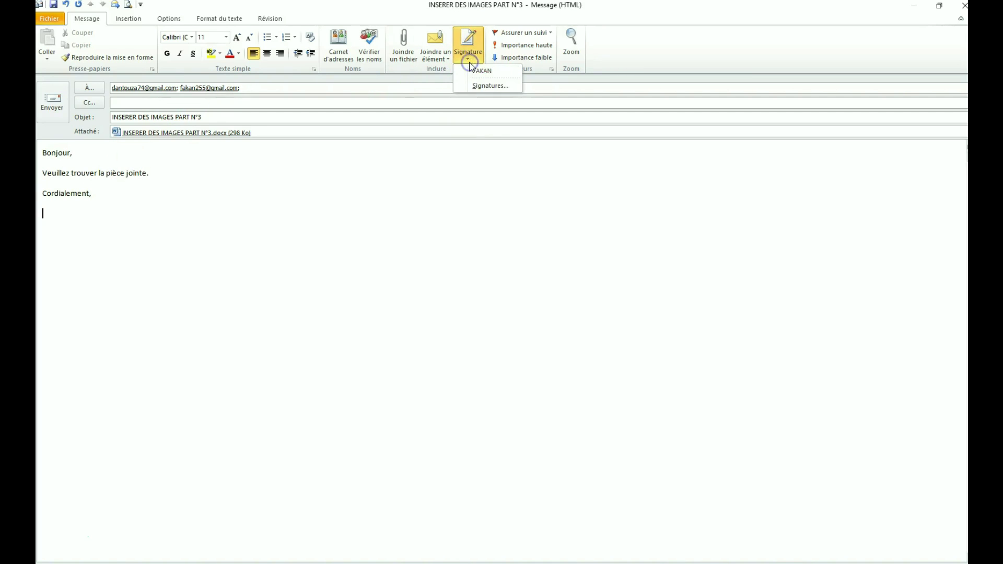
Insert the saved Formation WORD signature below the closing
left_click(489, 72)
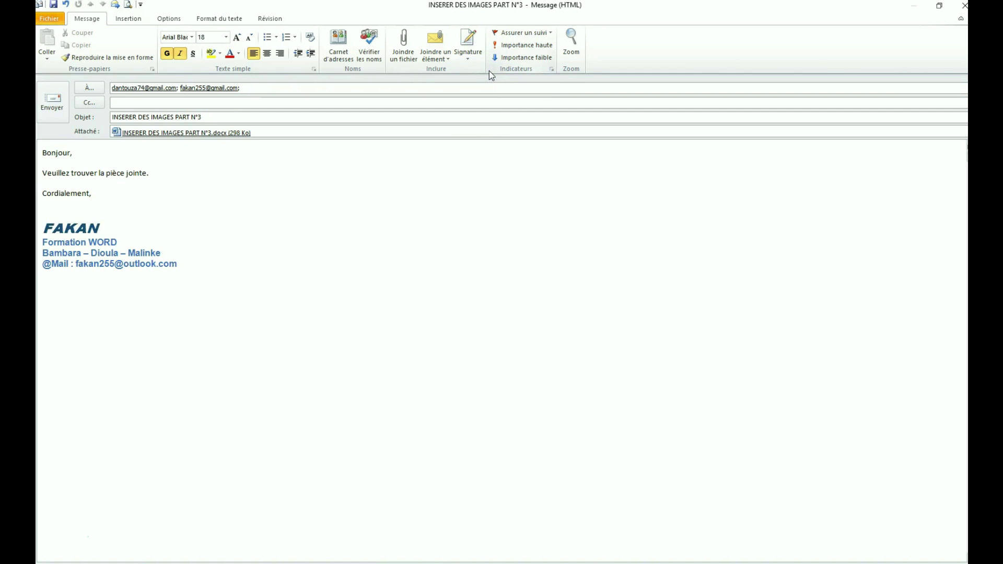
left_click(54, 288)
Restore and heighten the message window, minimize Word, and select the INSERER DES IMAGES PART N°3 desktop file
left_click(938, 5)
left_click(821, 433)
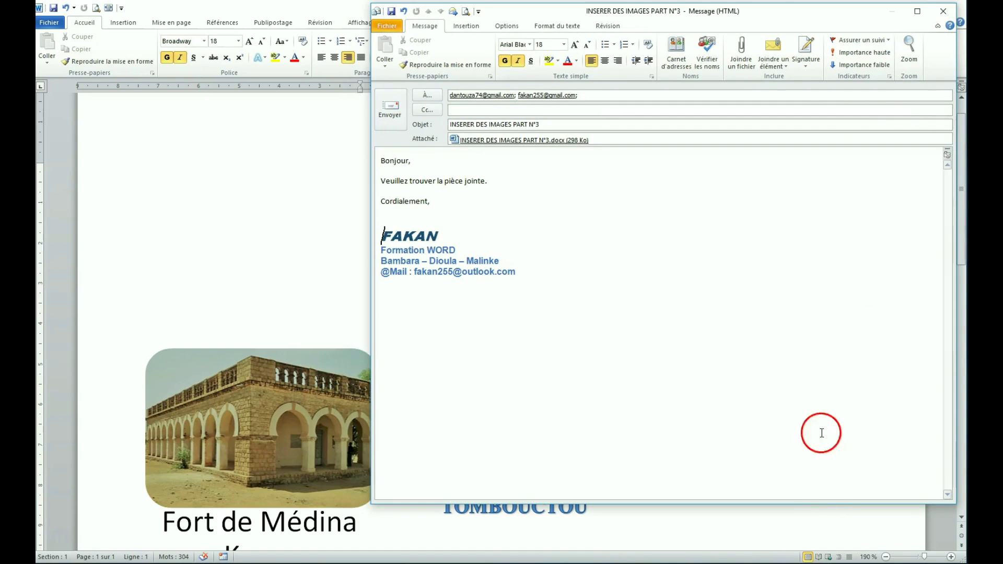
left_click_drag(819, 503, 824, 531)
left_click(260, 210)
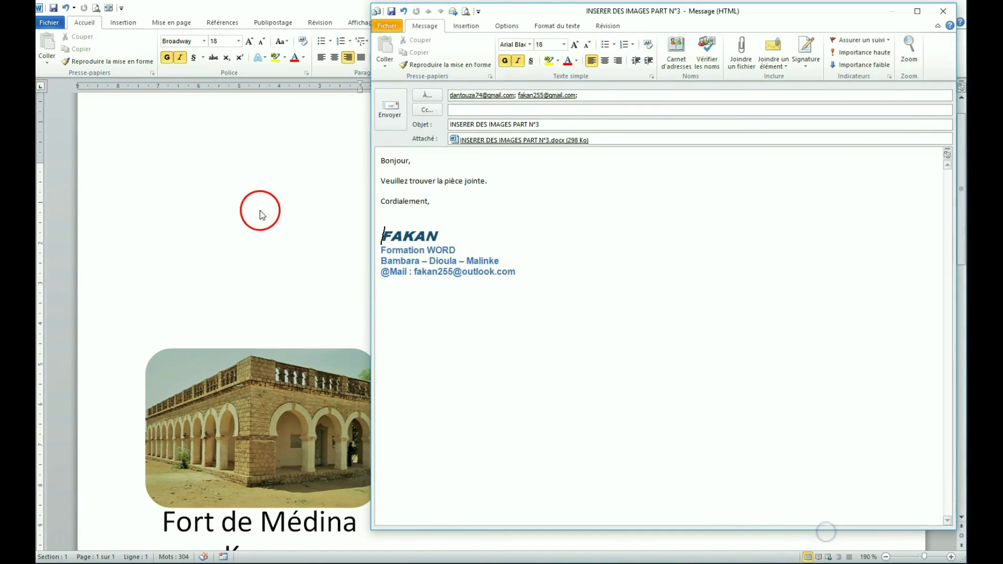
left_click(899, 9)
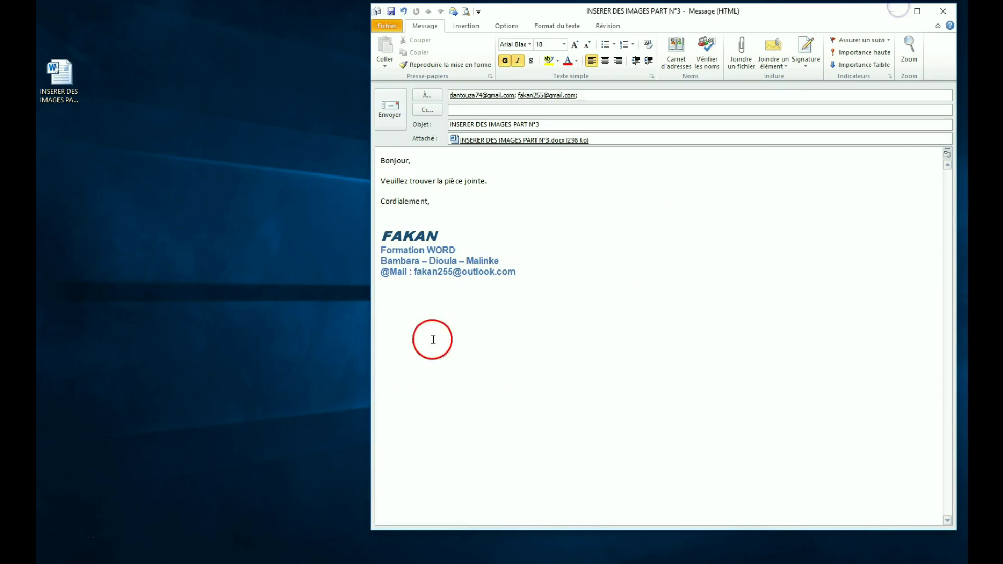
left_click(61, 78)
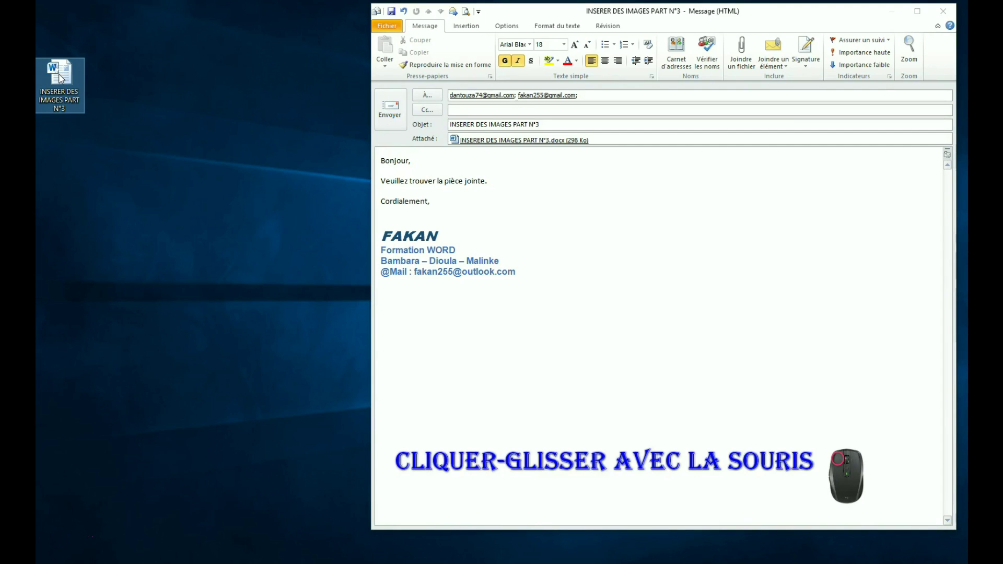
Drag the desktop INSERER DES IMAGES PART N°3.docx file into the message's Attaché field
left_click_drag(59, 79, 601, 152)
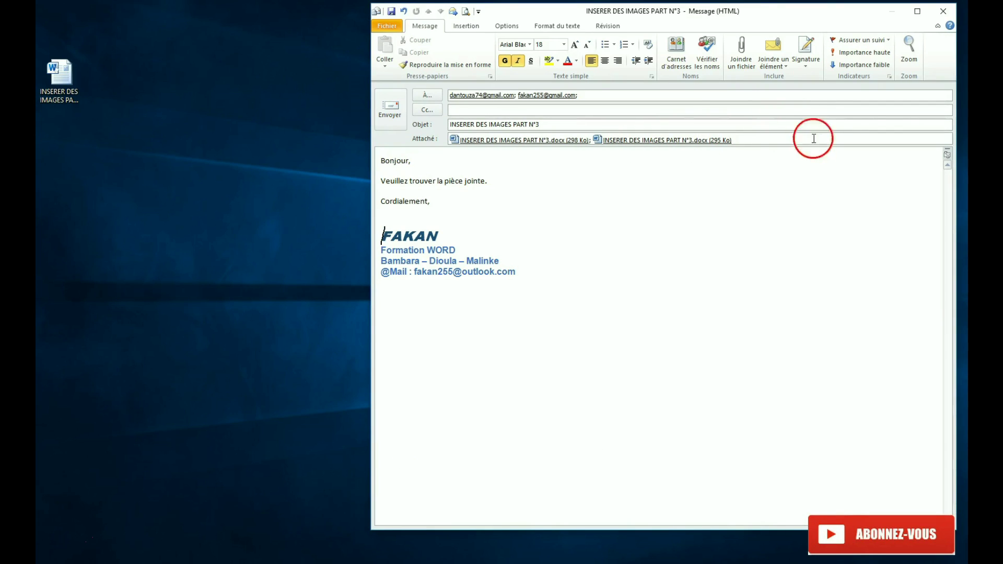
Send the addressed, signed message with both document attachments
left_click(391, 112)
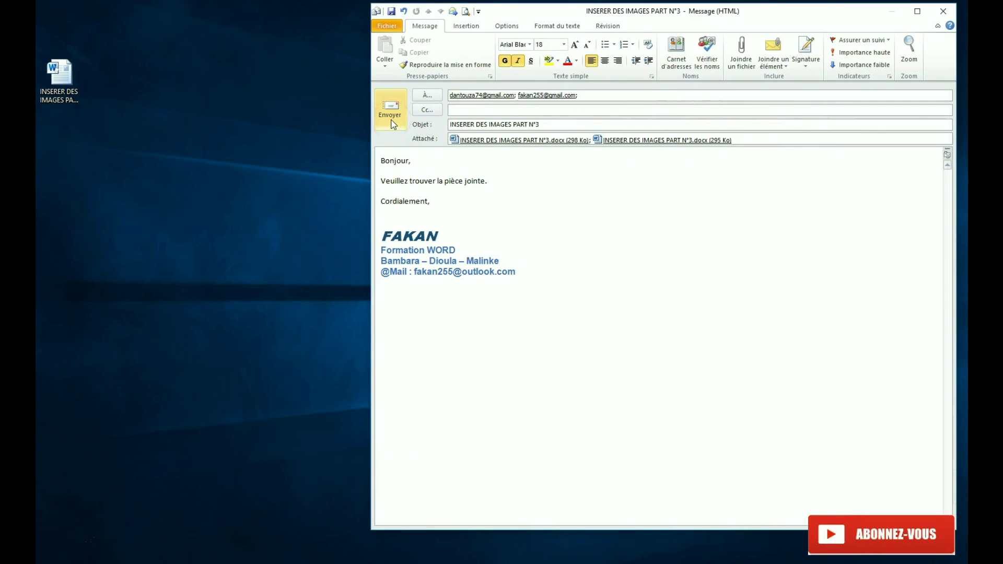